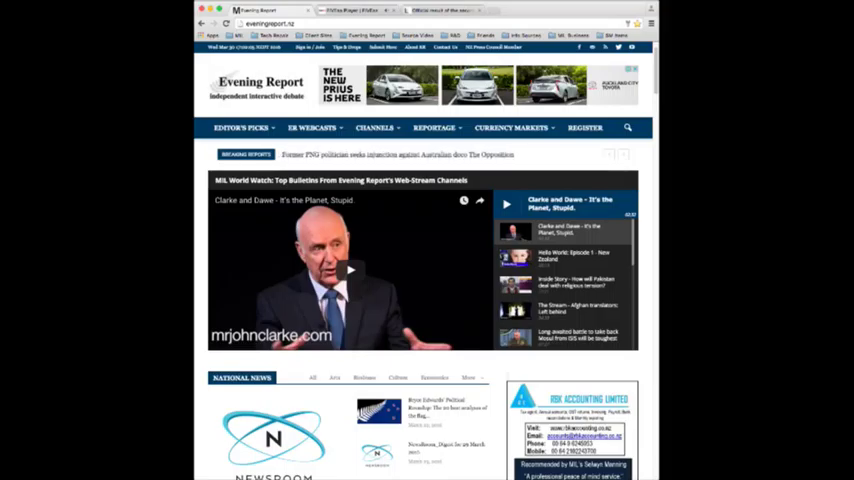
Bring up the FIVEaa Player tab with the live stream playing.
click(350, 10)
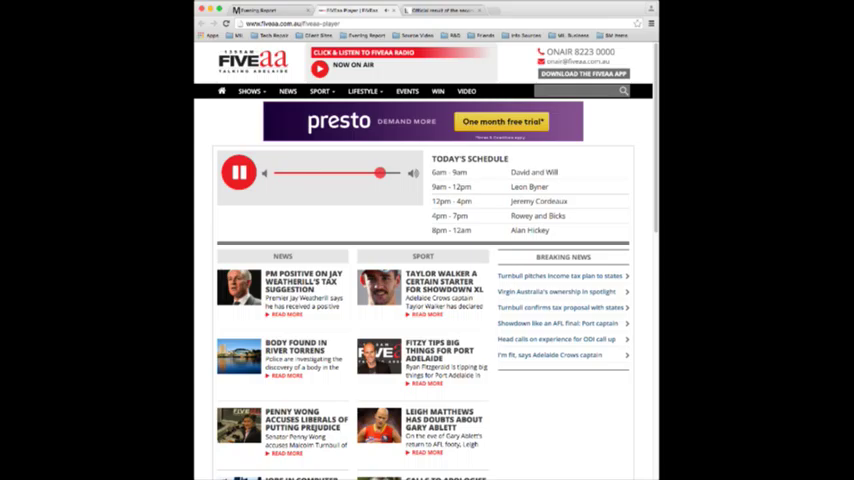
scroll(423, 300, down, 3)
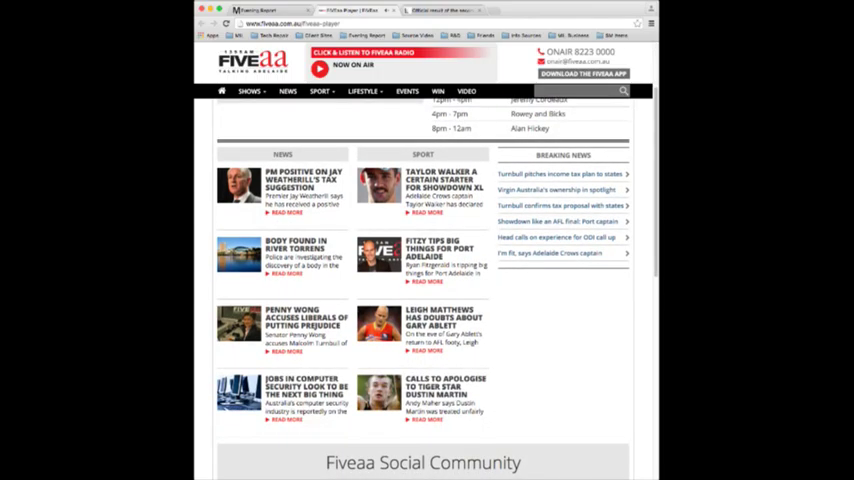
scroll(423, 300, down, 3)
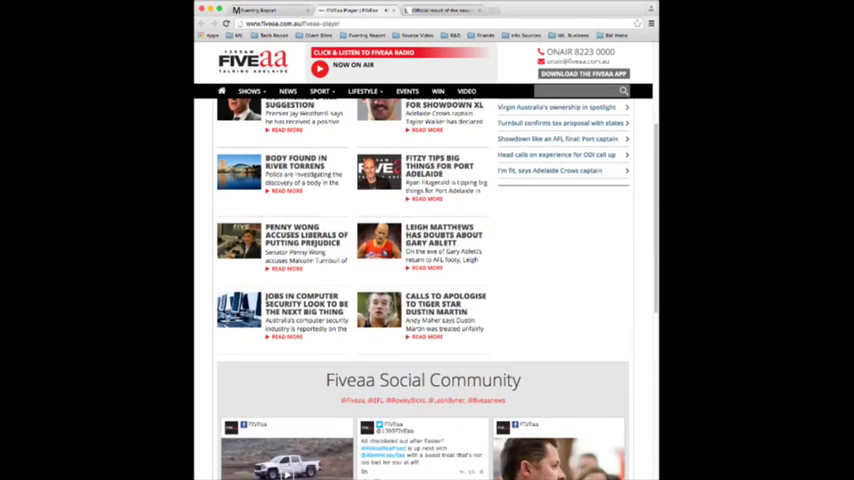
scroll(423, 300, down, 3)
scroll(423, 300, down, 3)
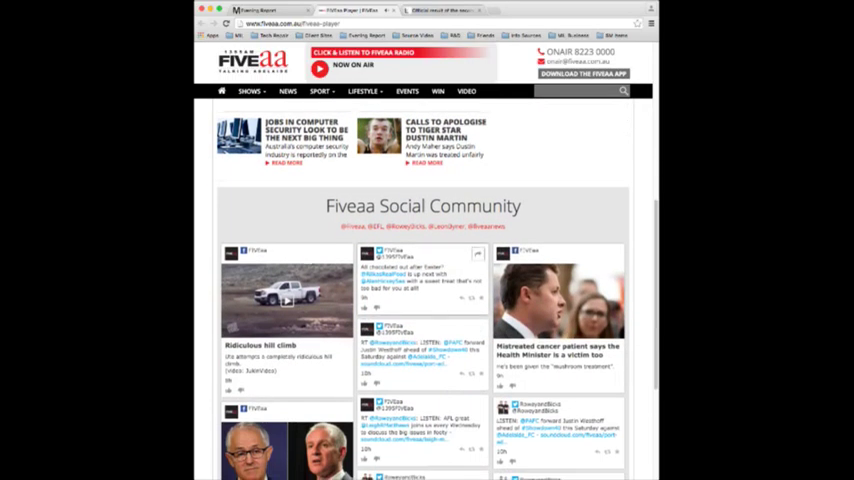
scroll(423, 300, down, 1)
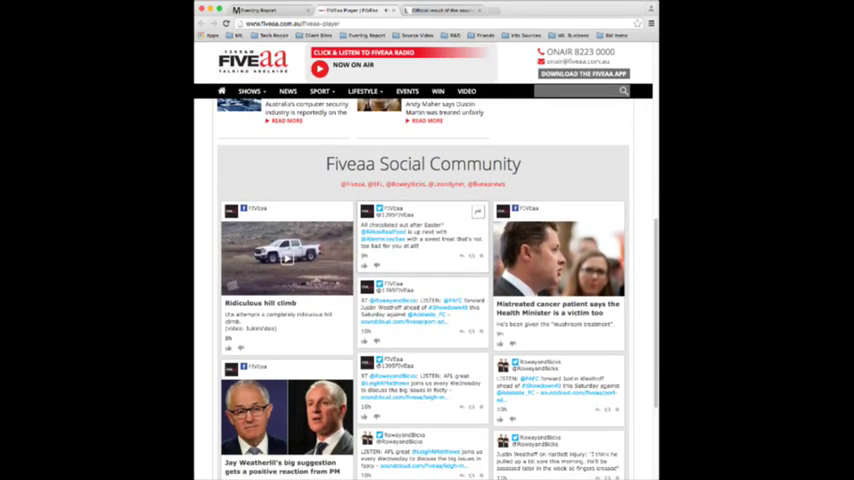
scroll(423, 300, down, 1)
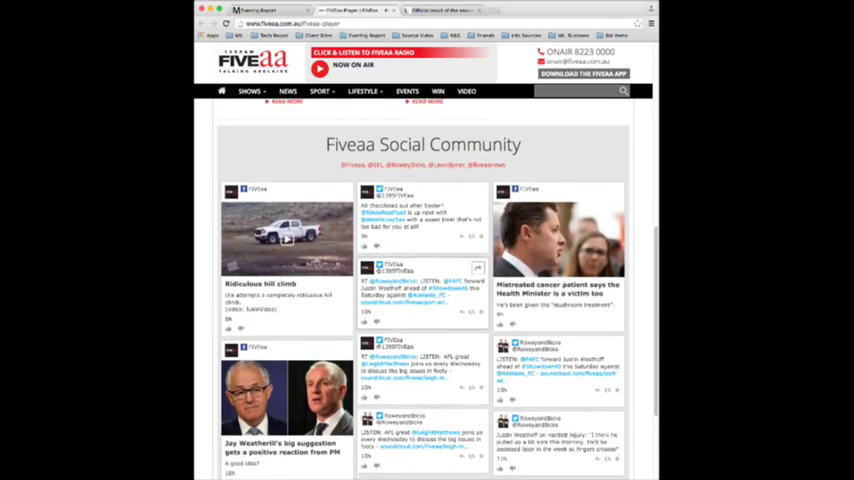
scroll(423, 300, down, 1)
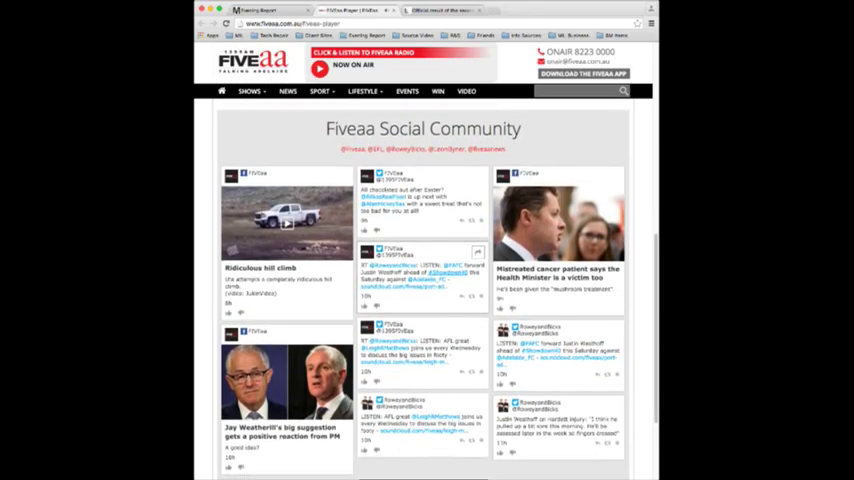
scroll(423, 300, down, 1)
scroll(423, 300, down, 3)
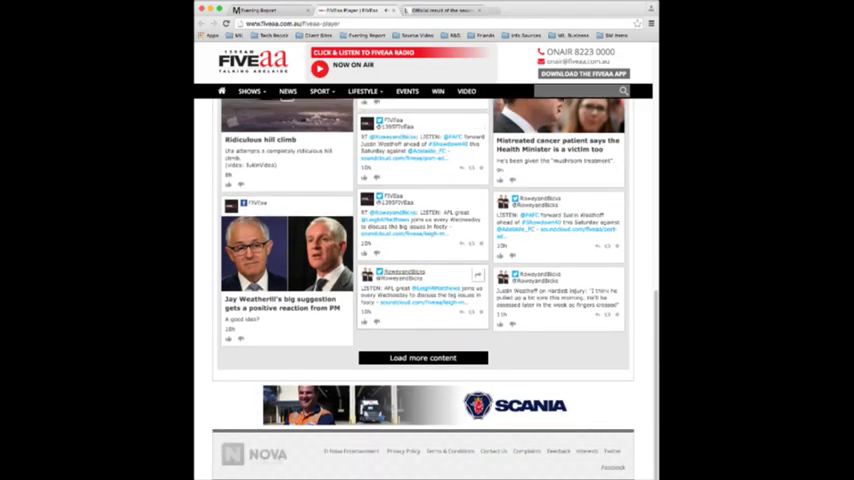
scroll(423, 300, up, 3)
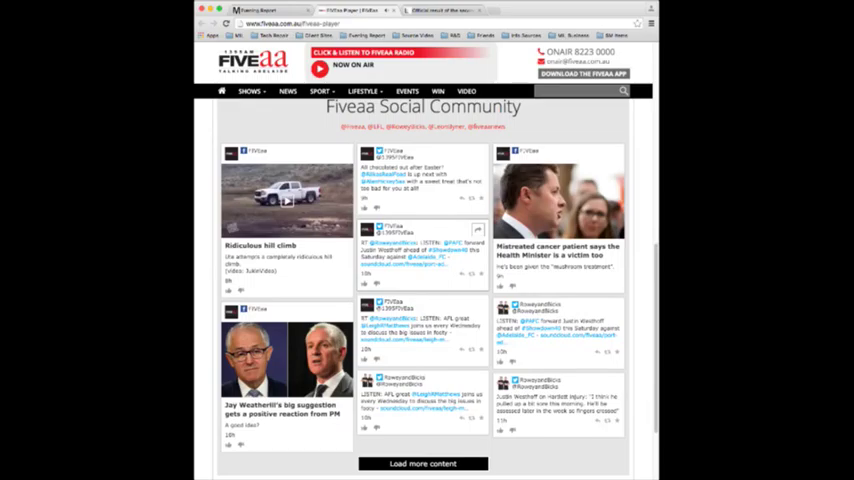
scroll(423, 300, up, 1)
scroll(423, 300, up, 3)
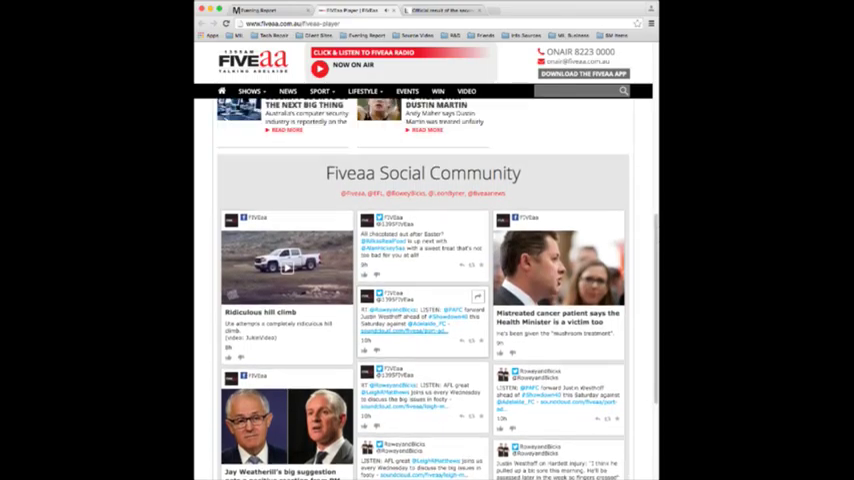
scroll(423, 300, up, 2)
scroll(423, 300, up, 1)
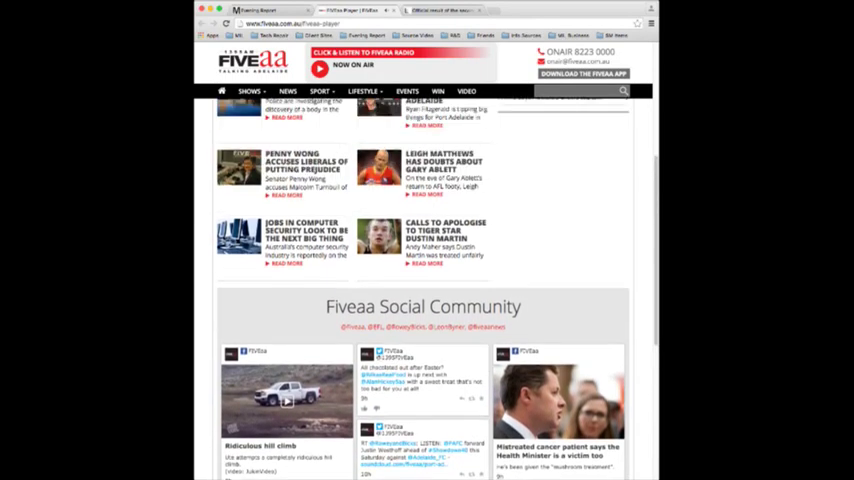
scroll(423, 300, up, 1)
scroll(423, 300, up, 1)
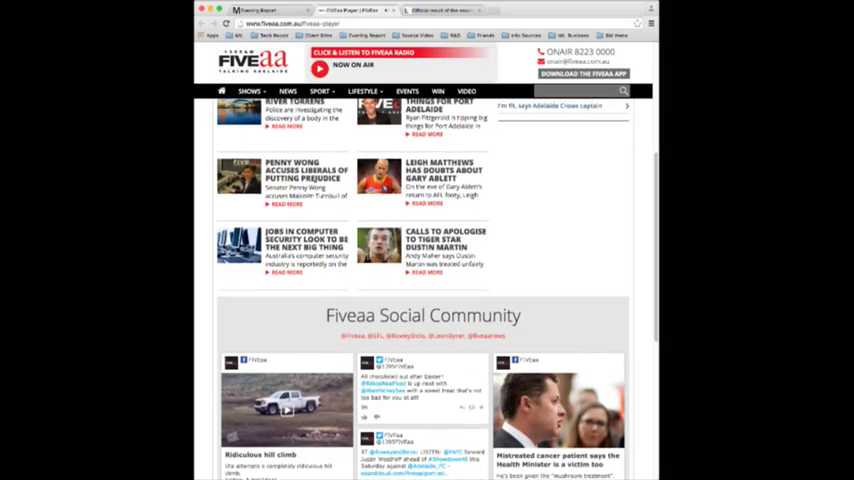
scroll(423, 300, up, 1)
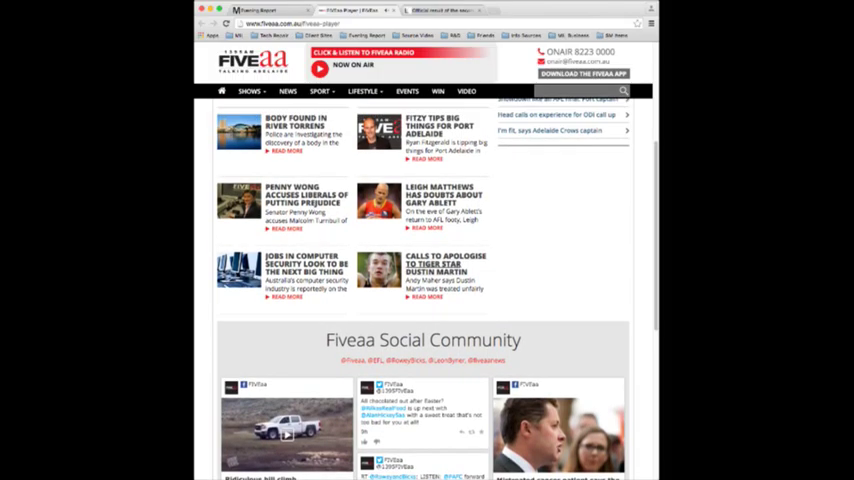
scroll(423, 300, down, 2)
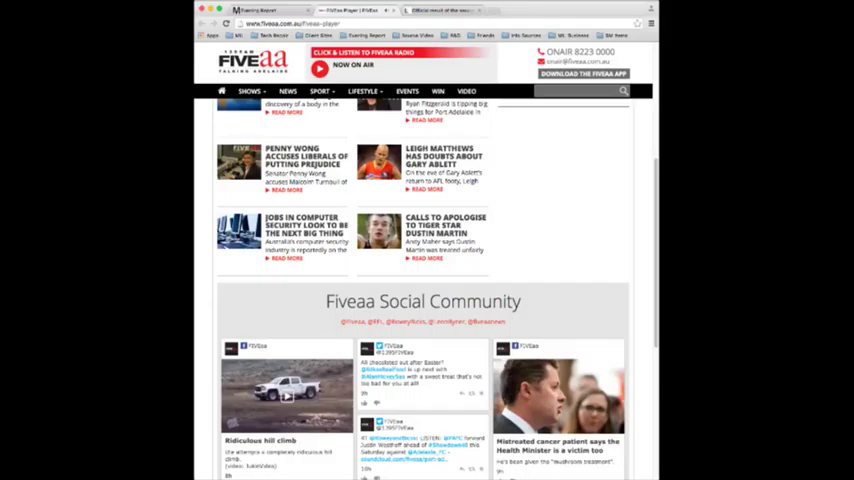
scroll(423, 300, down, 1)
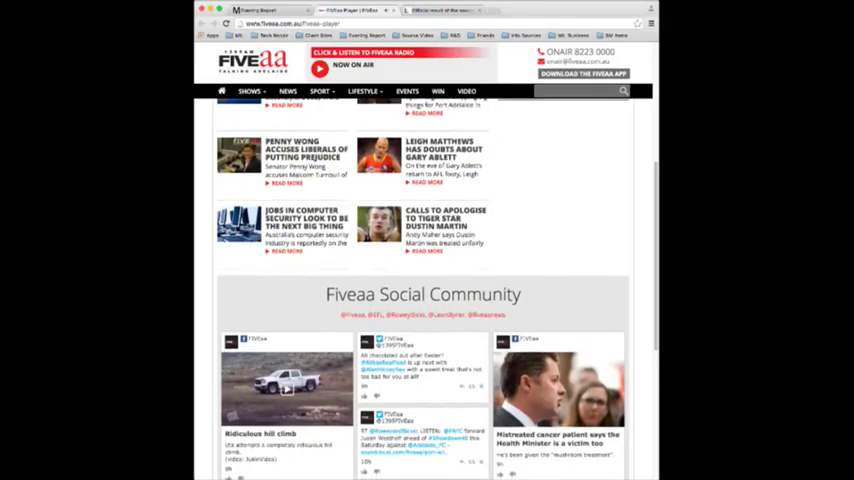
scroll(423, 300, down, 1)
scroll(423, 300, down, 1)
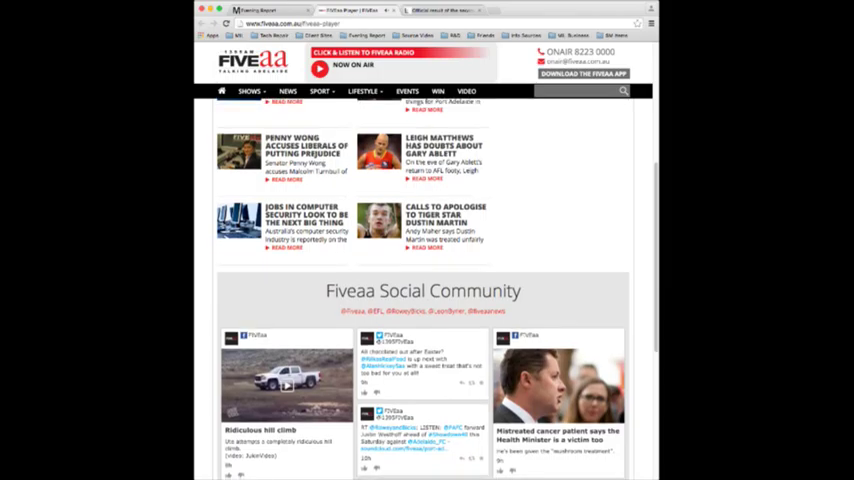
scroll(423, 300, up, 4)
scroll(423, 300, up, 4)
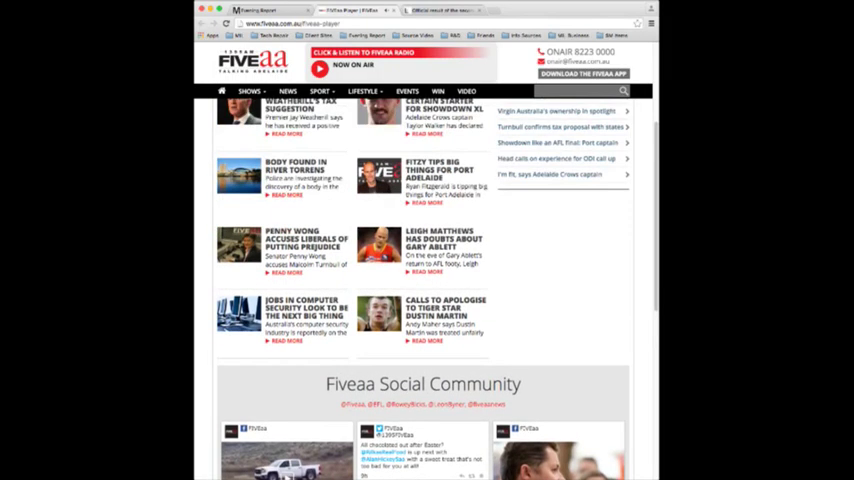
scroll(423, 300, up, 5)
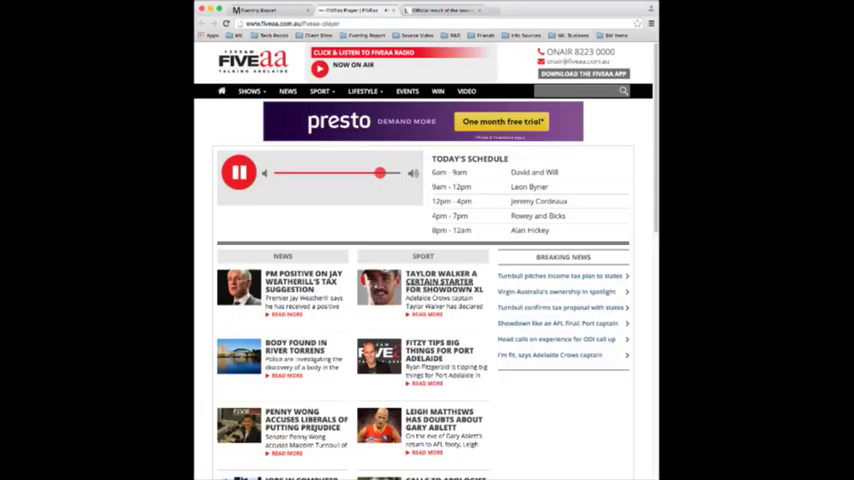